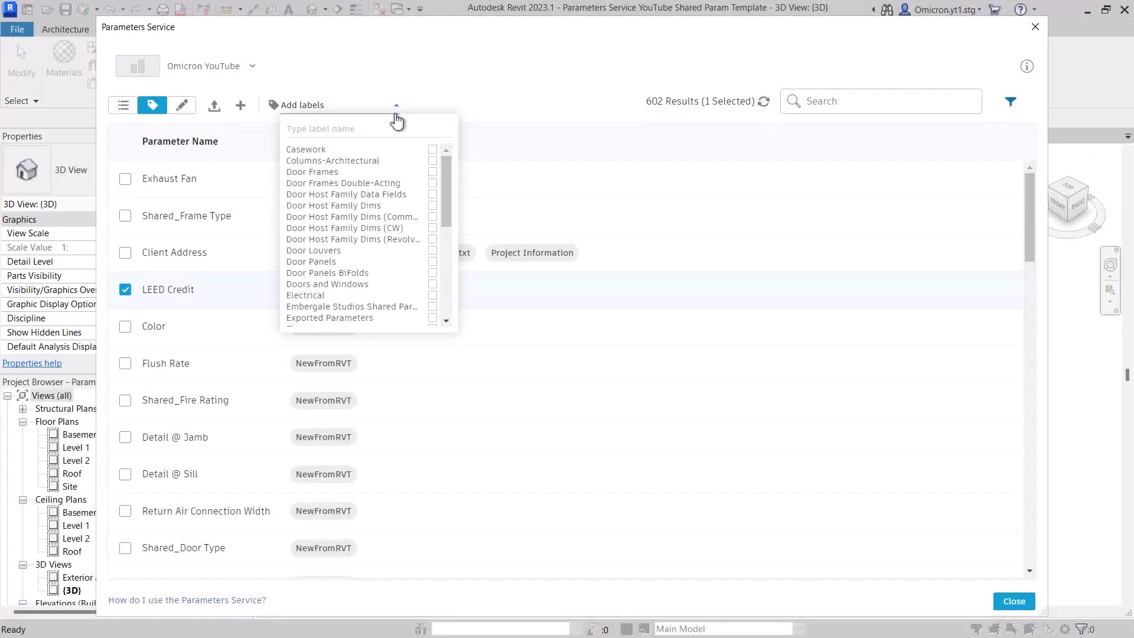
# Step: Tag LEED Credit with the Multi-Category label
pyautogui.scroll(-4, 446, 195)
pyautogui.scroll(-1, 443, 222)
pyautogui.click(432, 240)
pyautogui.click(513, 97)
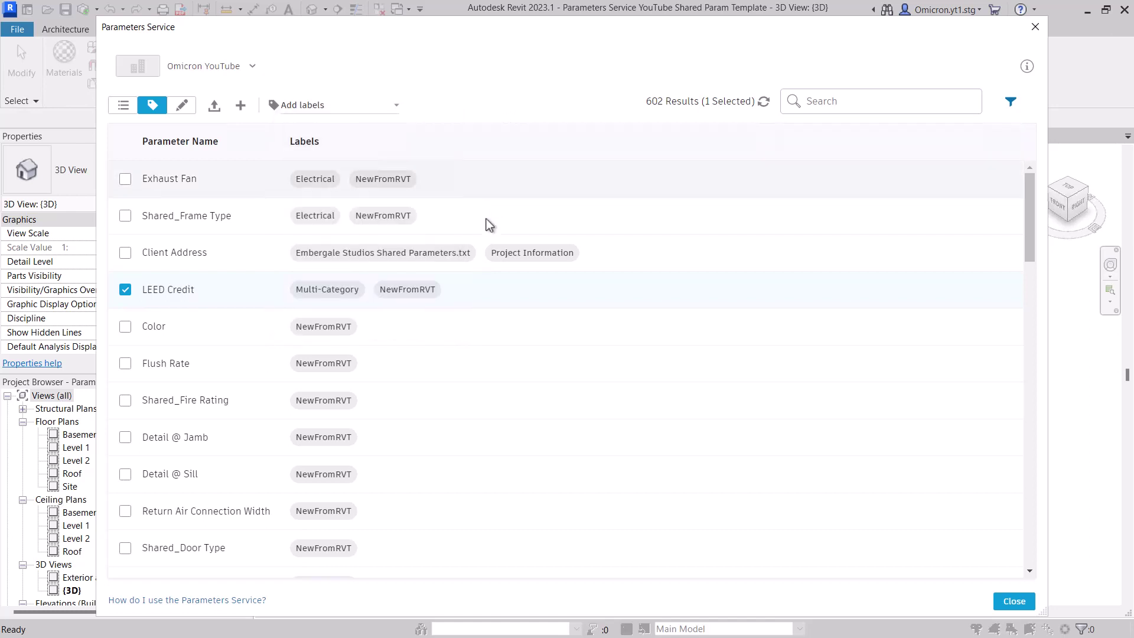
# Step: Create a YouTube label and apply it to every parameter from LEED Credit to Shared_Door Type
pyautogui.click(392, 107)
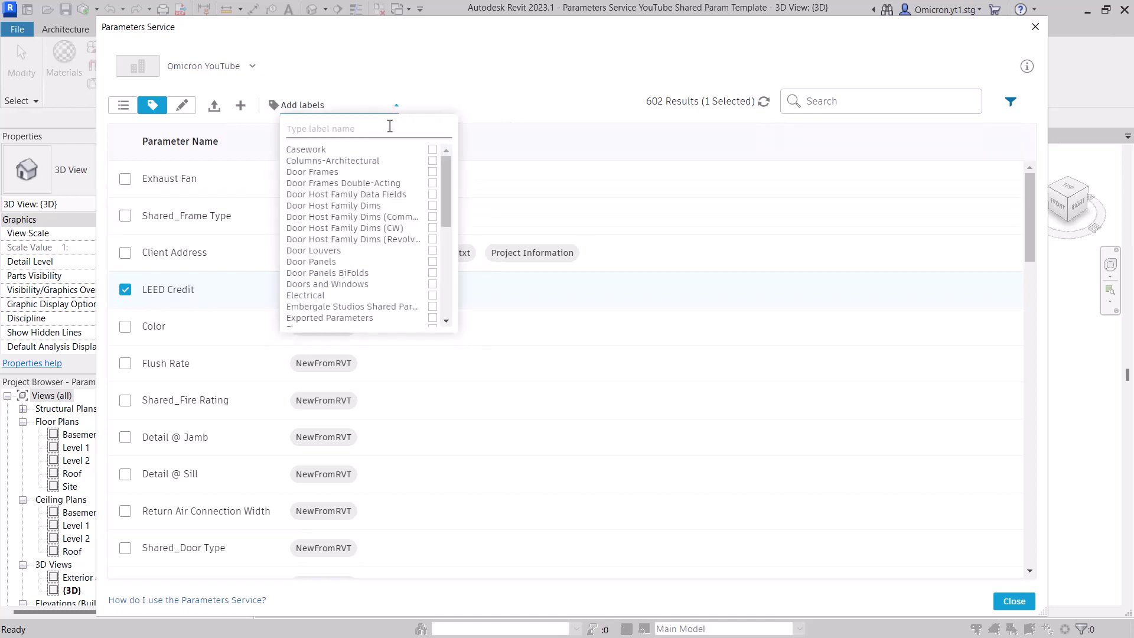
pyautogui.write('YouTube')
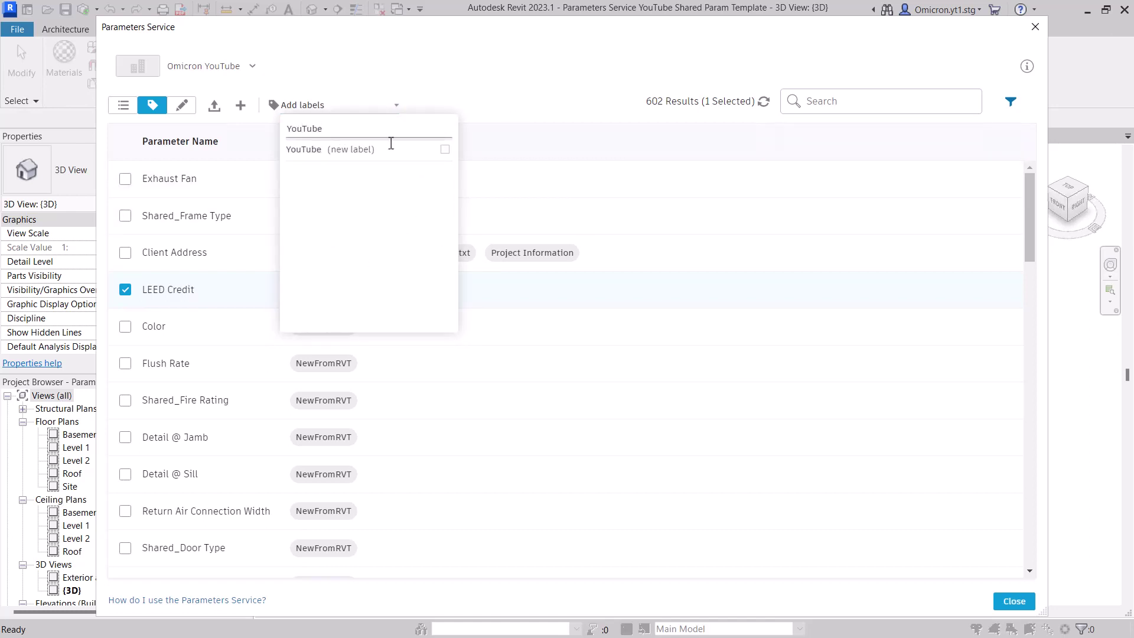
pyautogui.click(445, 150)
pyautogui.click(532, 95)
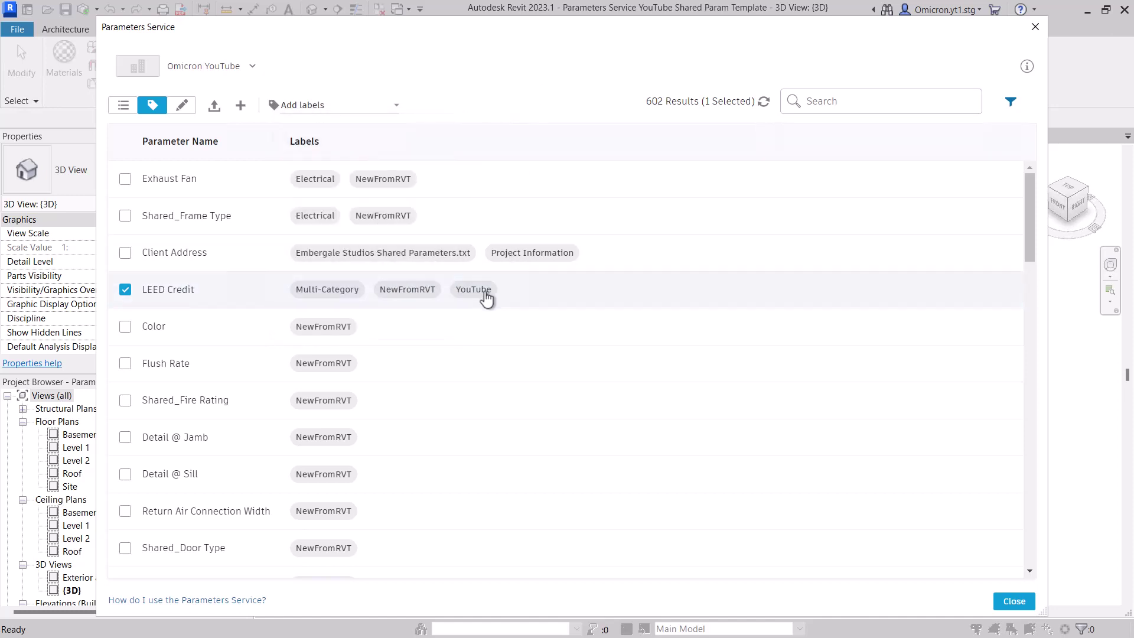
pyautogui.keyDown('shift'); pyautogui.click(126, 548); pyautogui.keyUp('shift')
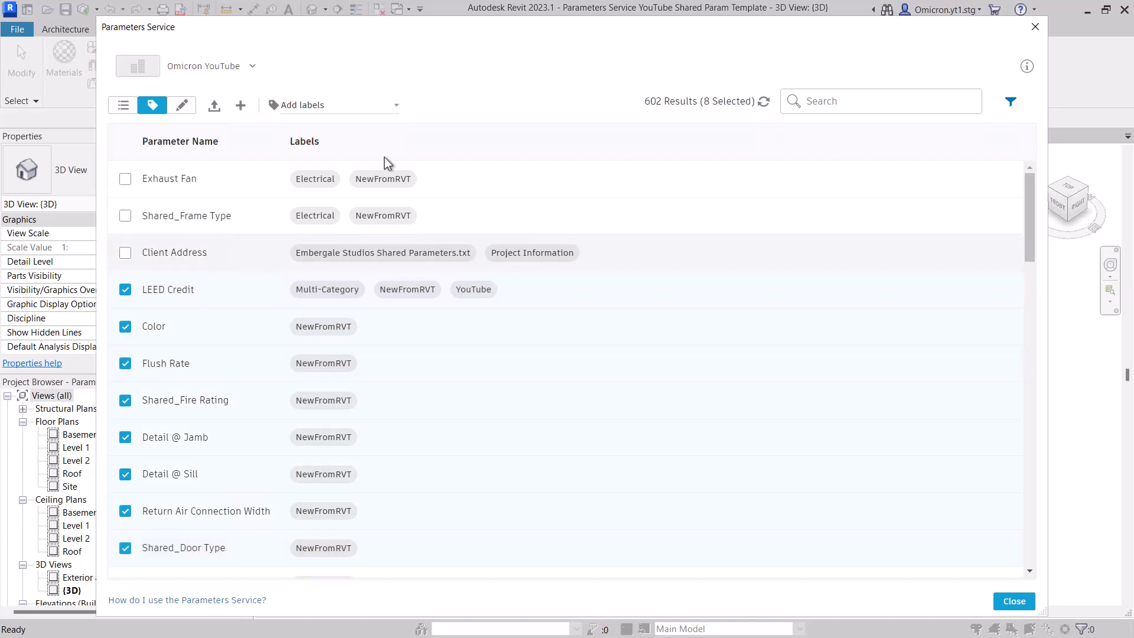
pyautogui.click(396, 106)
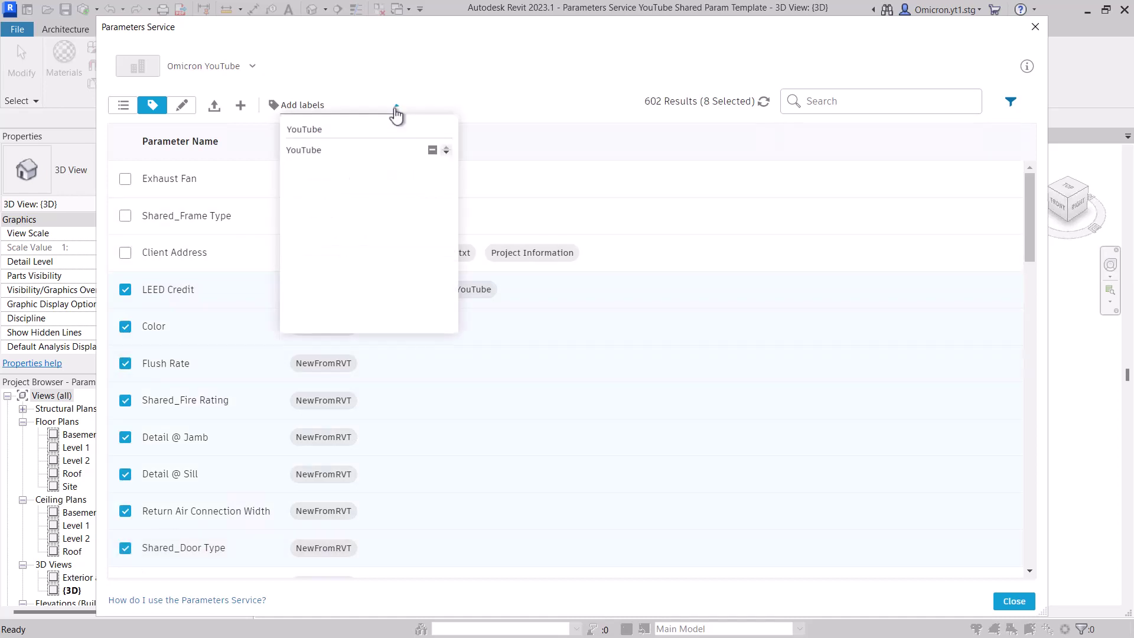
pyautogui.click(433, 150)
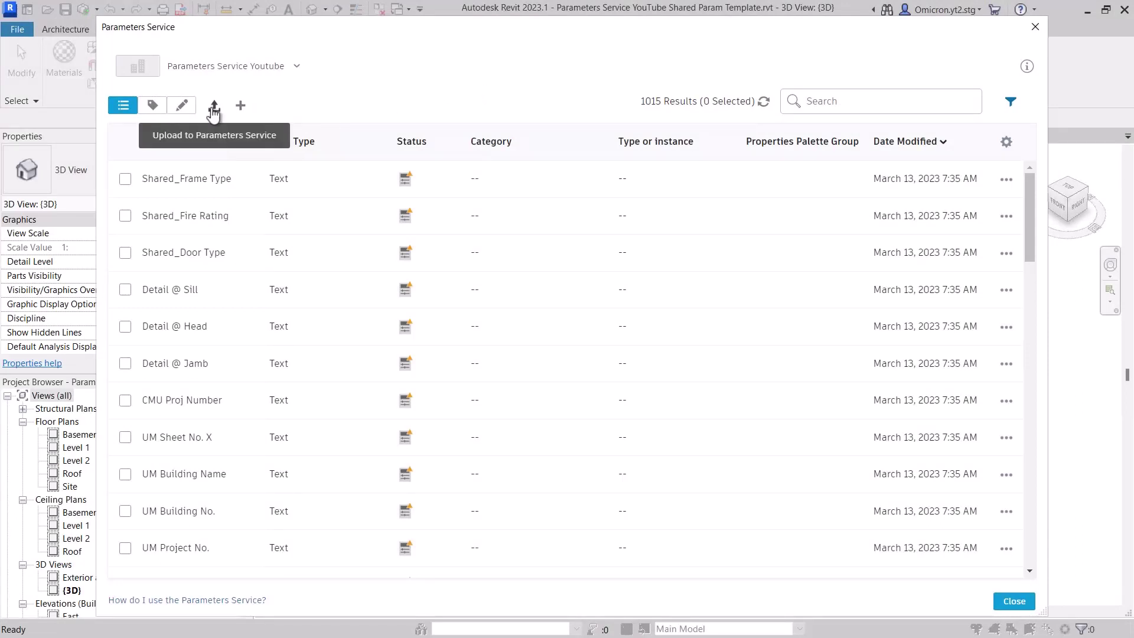
# Step: Look over the upload options without uploading, then switch to the labels view of the parameters
pyautogui.click(213, 110)
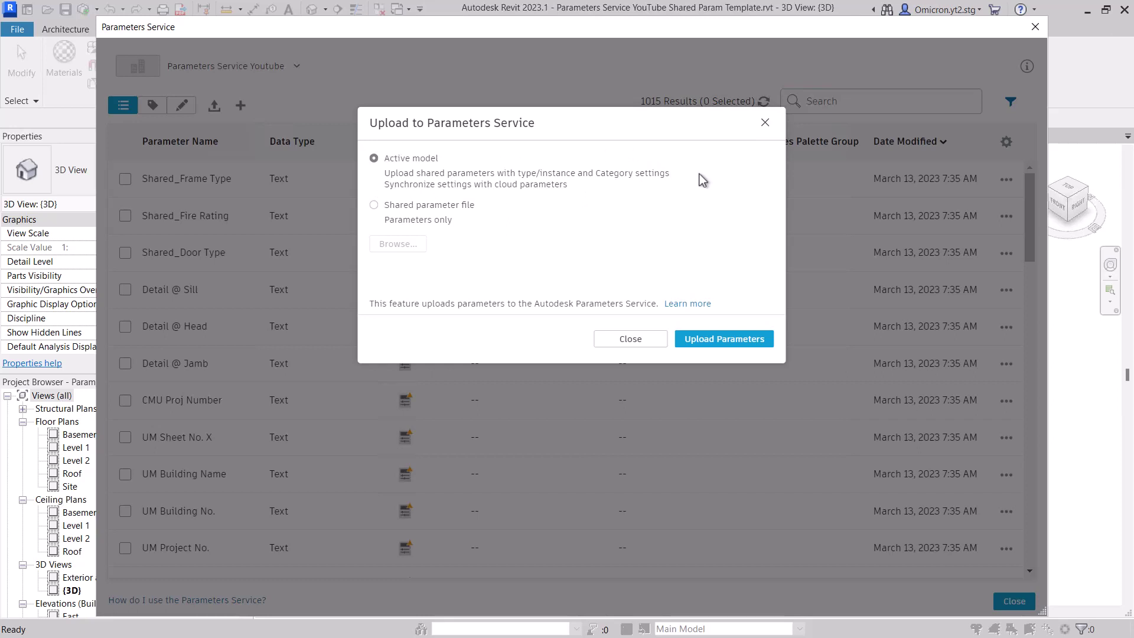
pyautogui.click(765, 122)
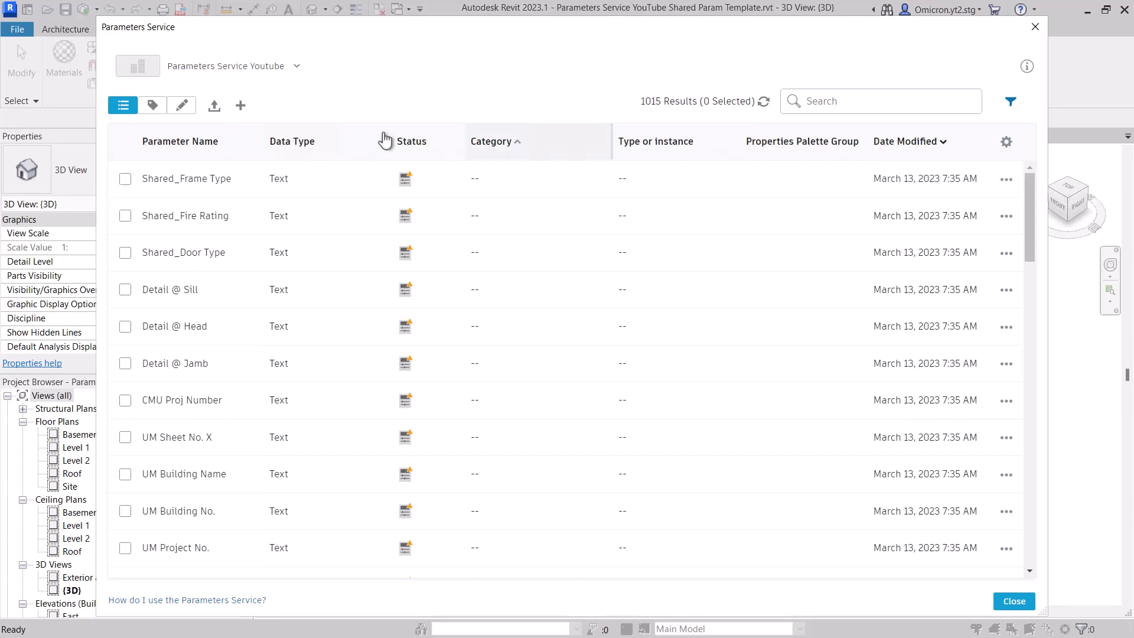
pyautogui.click(155, 108)
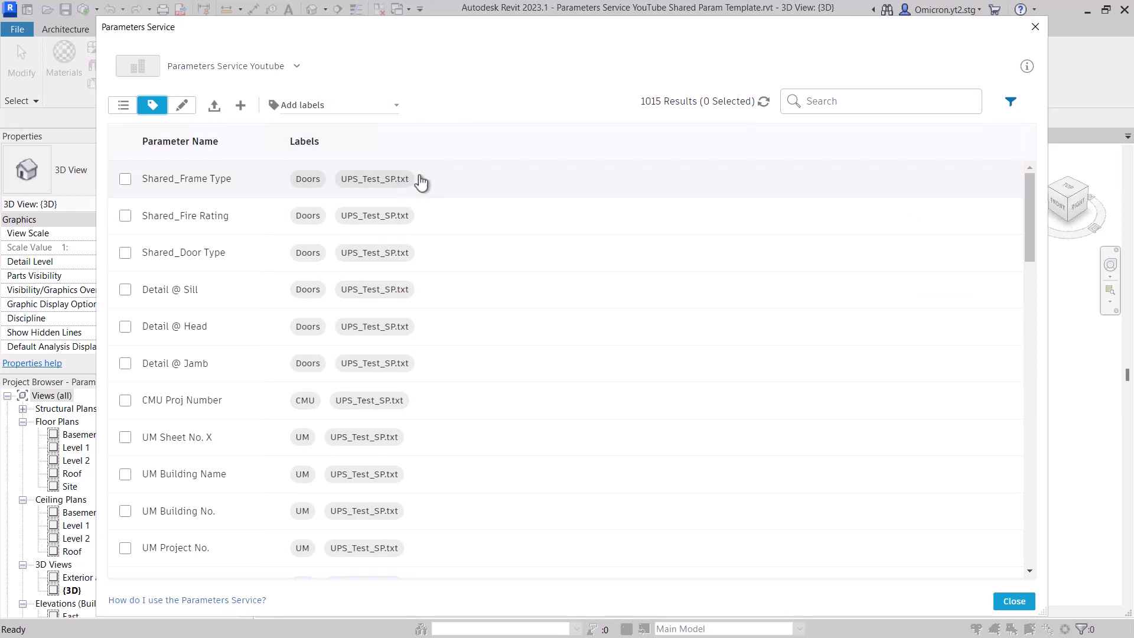
# Step: Close the Parameters Service window to get back to the house model's 3D view
pyautogui.click(1034, 27)
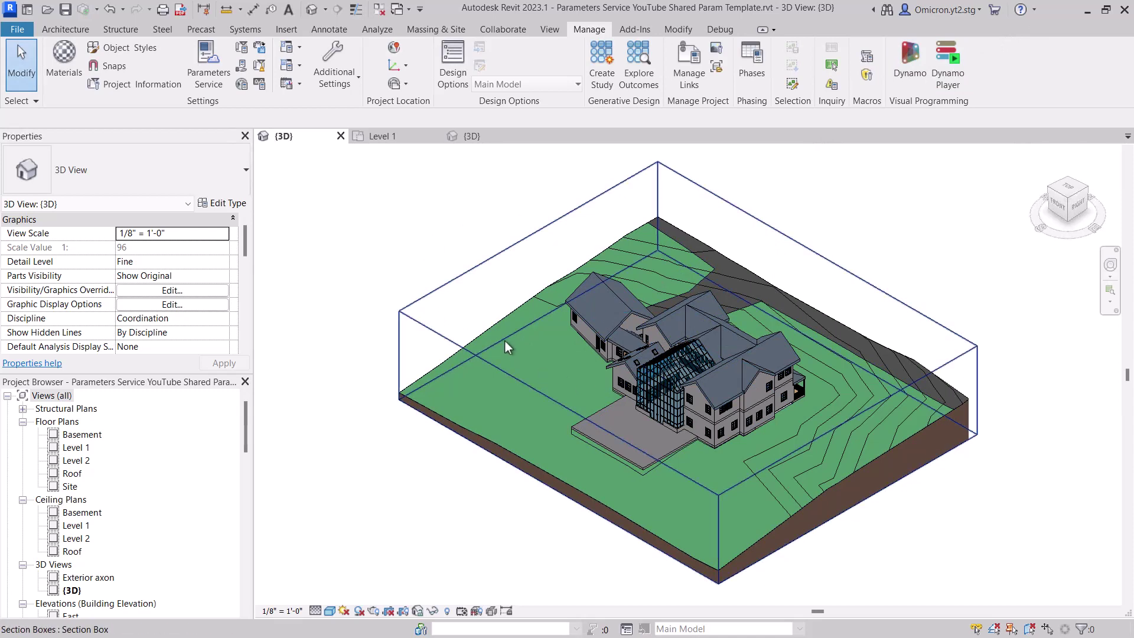
# Step: Upload all 13 of the active model's parameters to the Parameters Service library
pyautogui.click(222, 82)
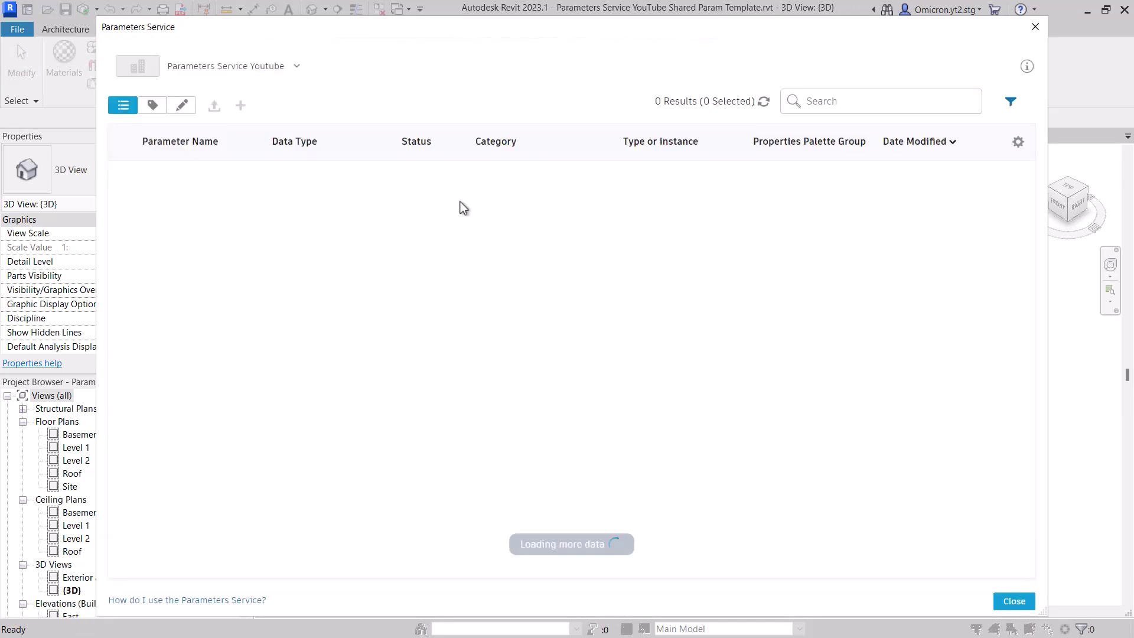
pyautogui.click(215, 107)
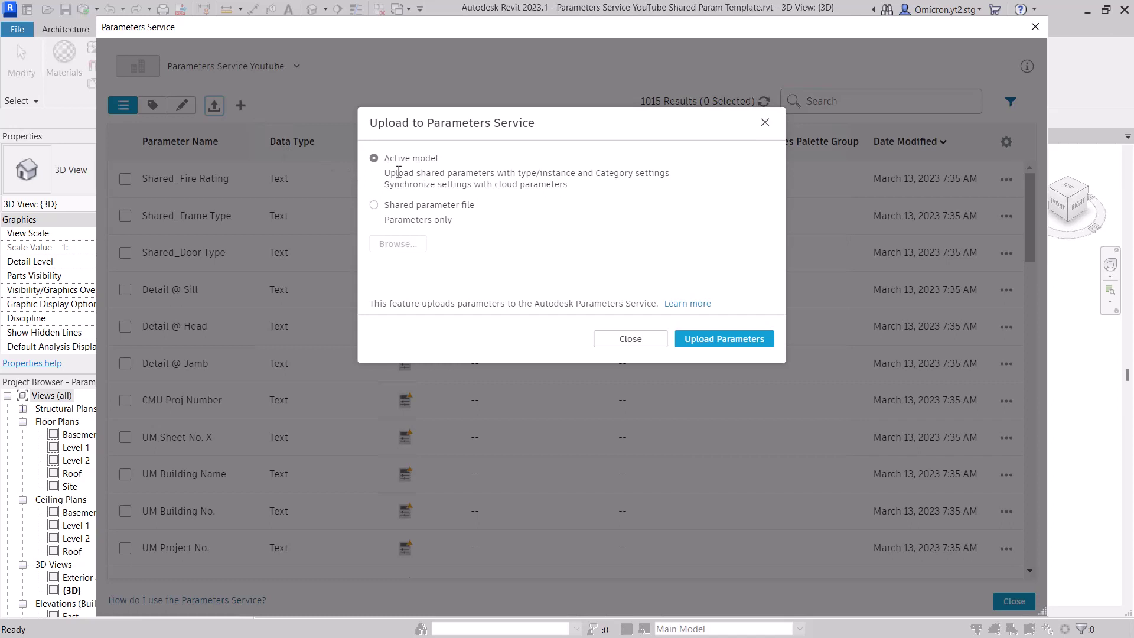
pyautogui.click(711, 346)
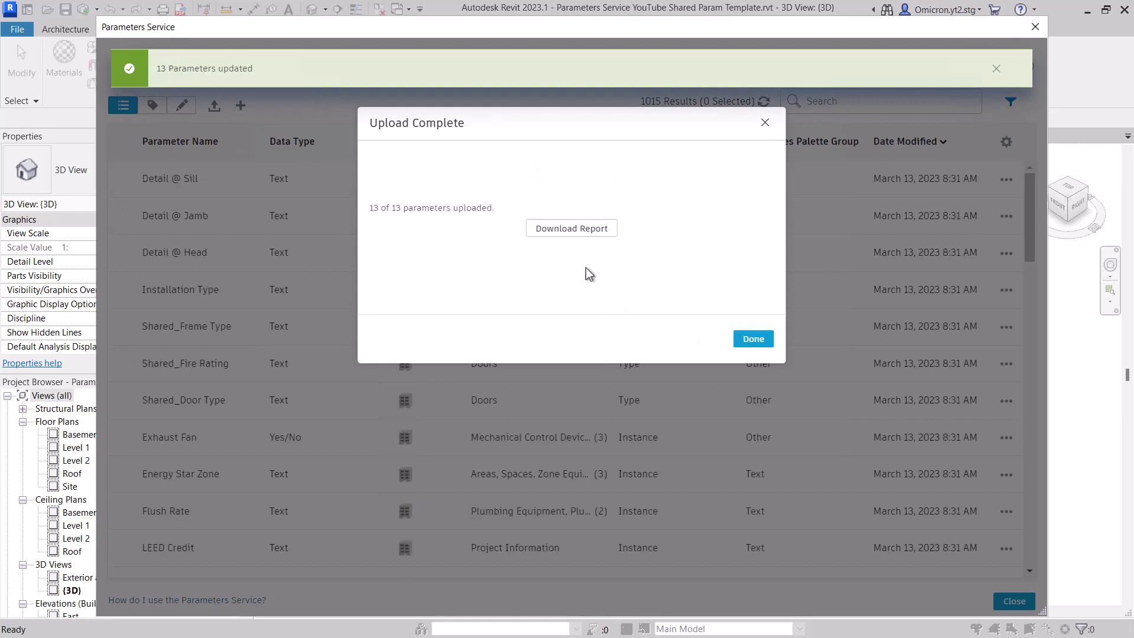
# Step: Read the upload report in Notepad, close it, and dismiss the Upload Complete summary
pyautogui.click(576, 236)
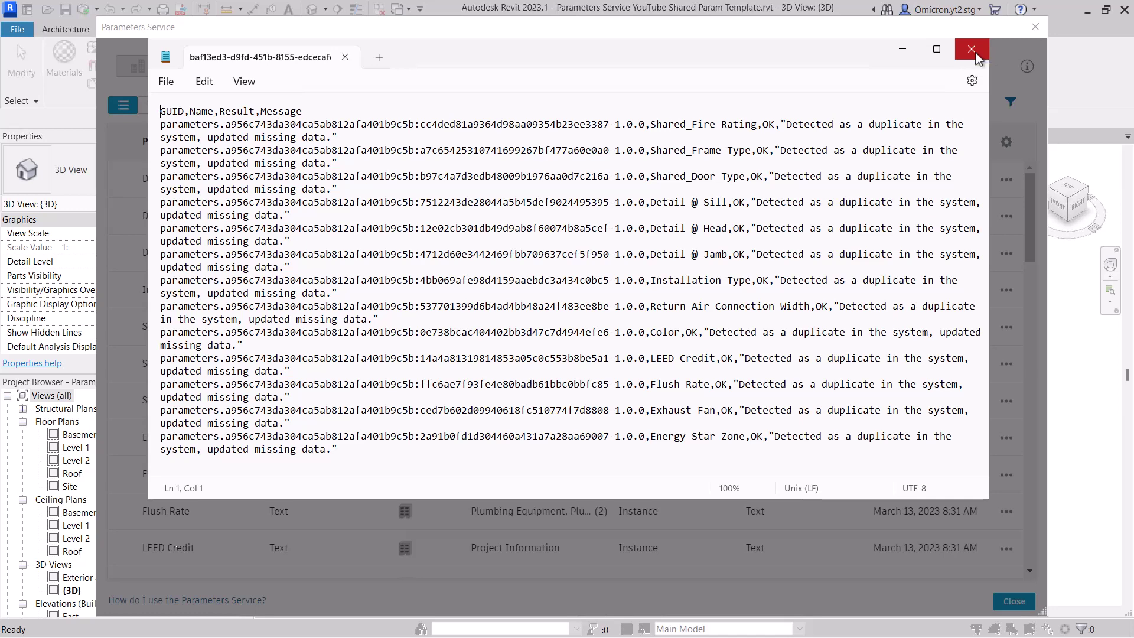
pyautogui.click(972, 50)
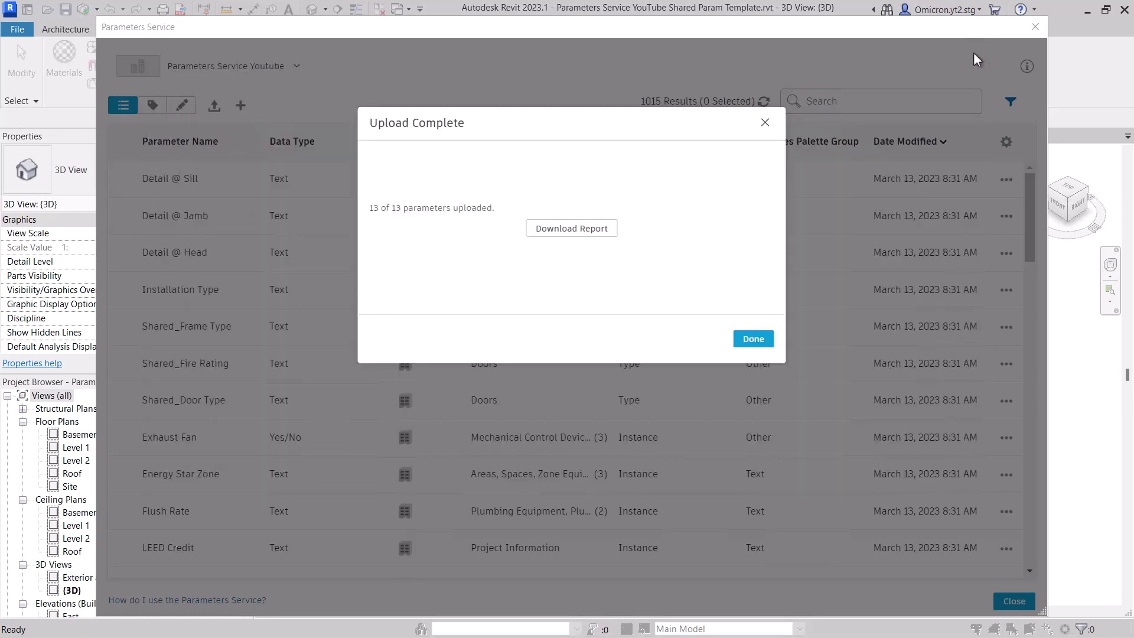
pyautogui.click(754, 340)
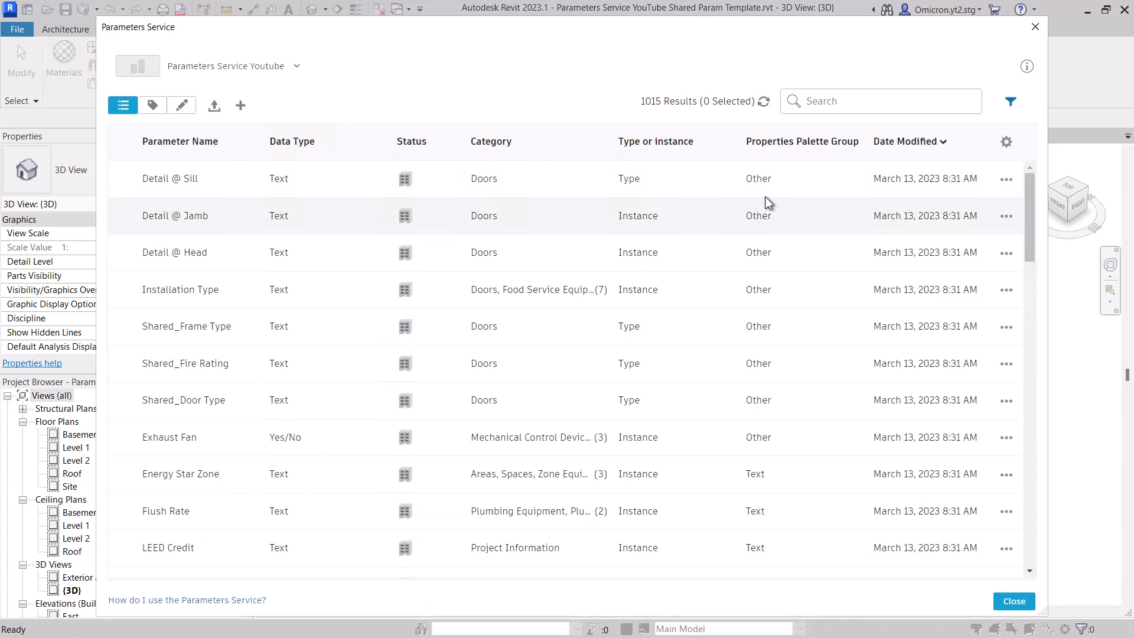
# Step: Review the uploaded parameters' labels, return to the list view, and close Parameters Service
pyautogui.click(152, 107)
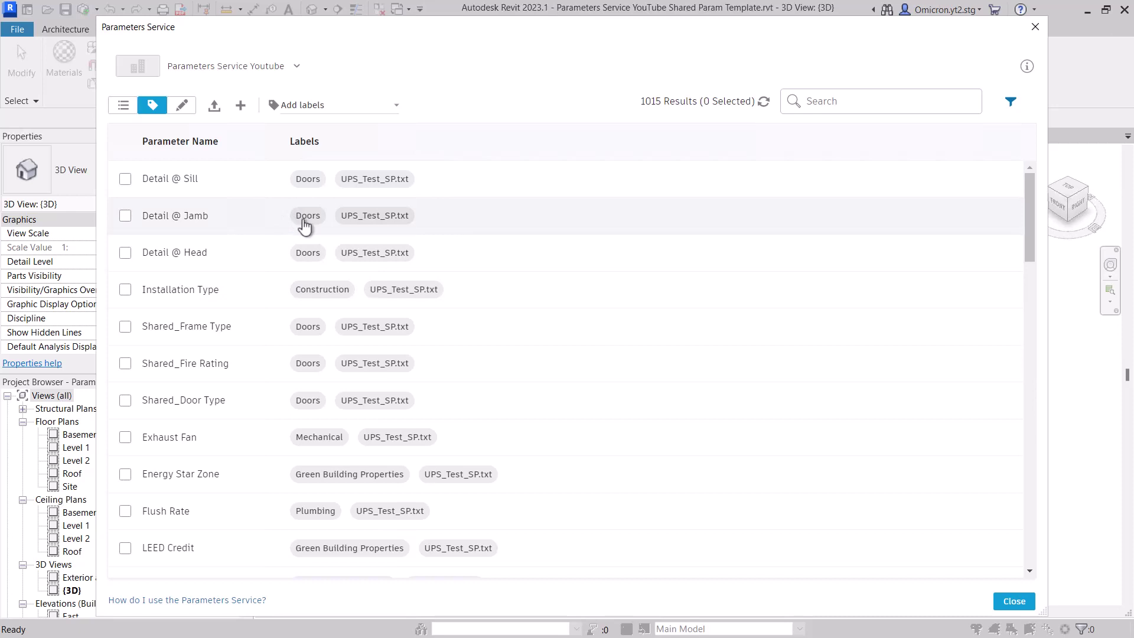
pyautogui.click(122, 108)
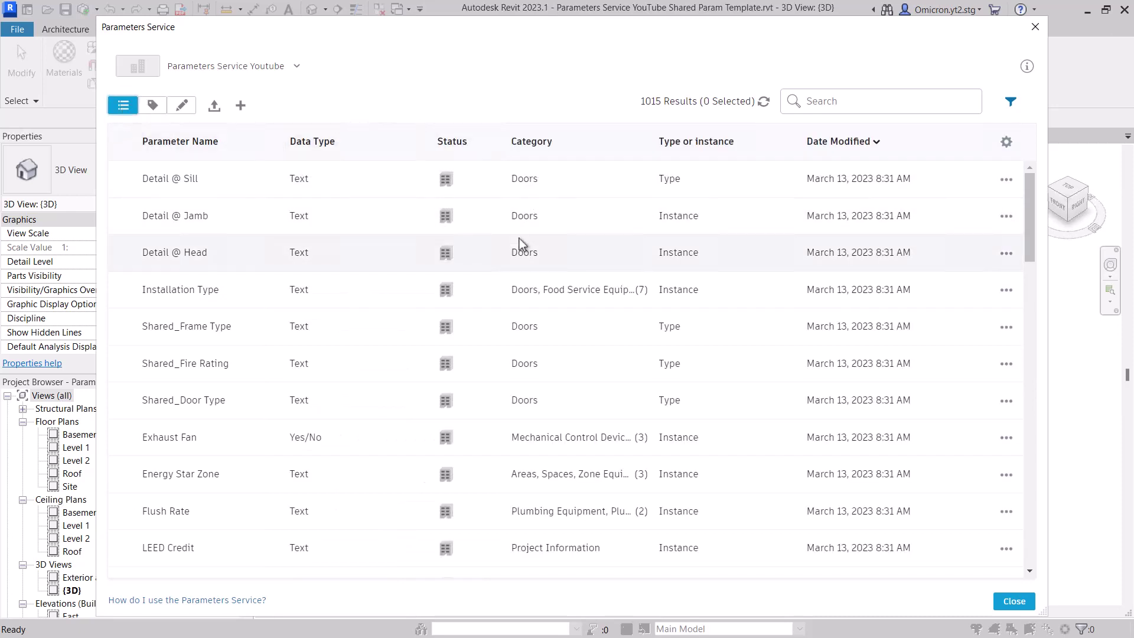
pyautogui.click(1021, 605)
# Step: Dismiss the save reminder and start a new project from the Imperial-Construction Template
pyautogui.click(663, 382)
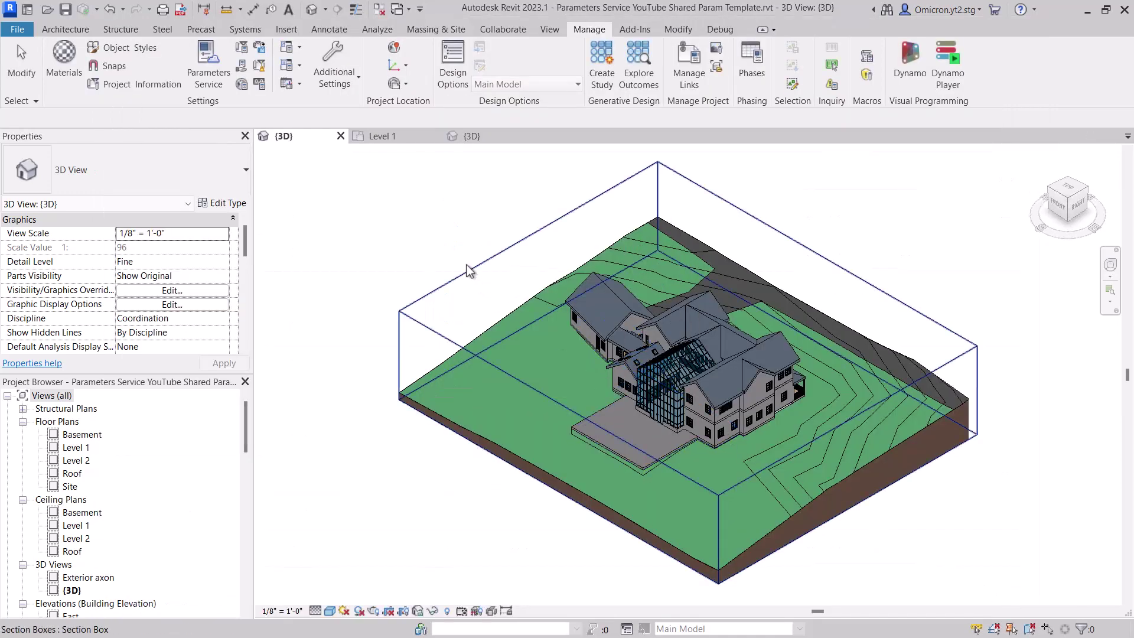
pyautogui.click(17, 29)
pyautogui.click(45, 94)
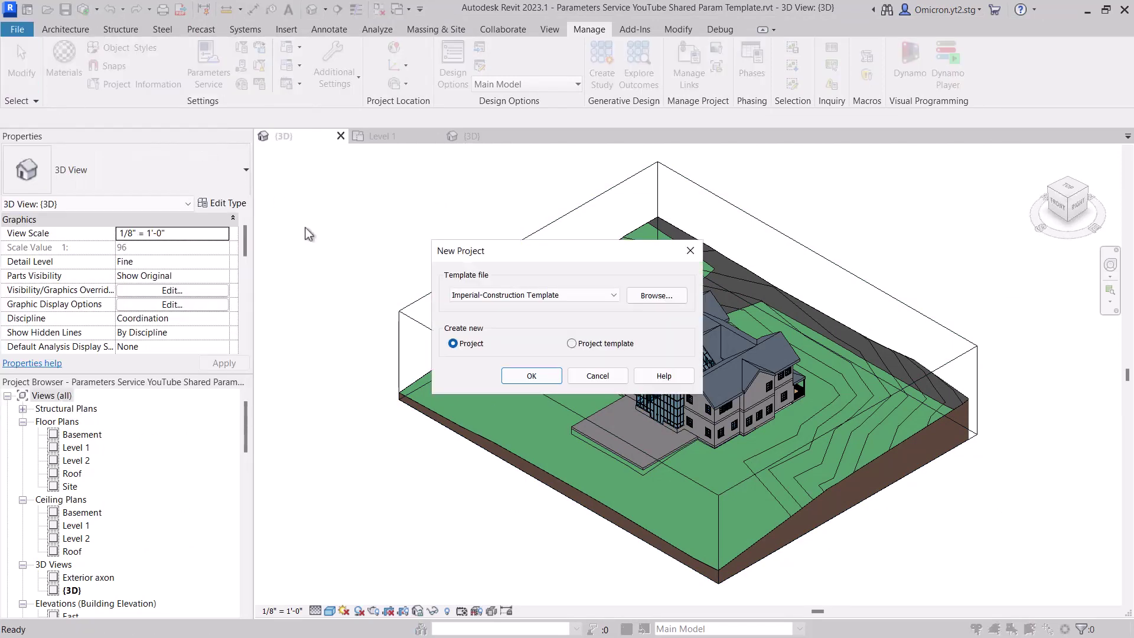
pyautogui.click(530, 376)
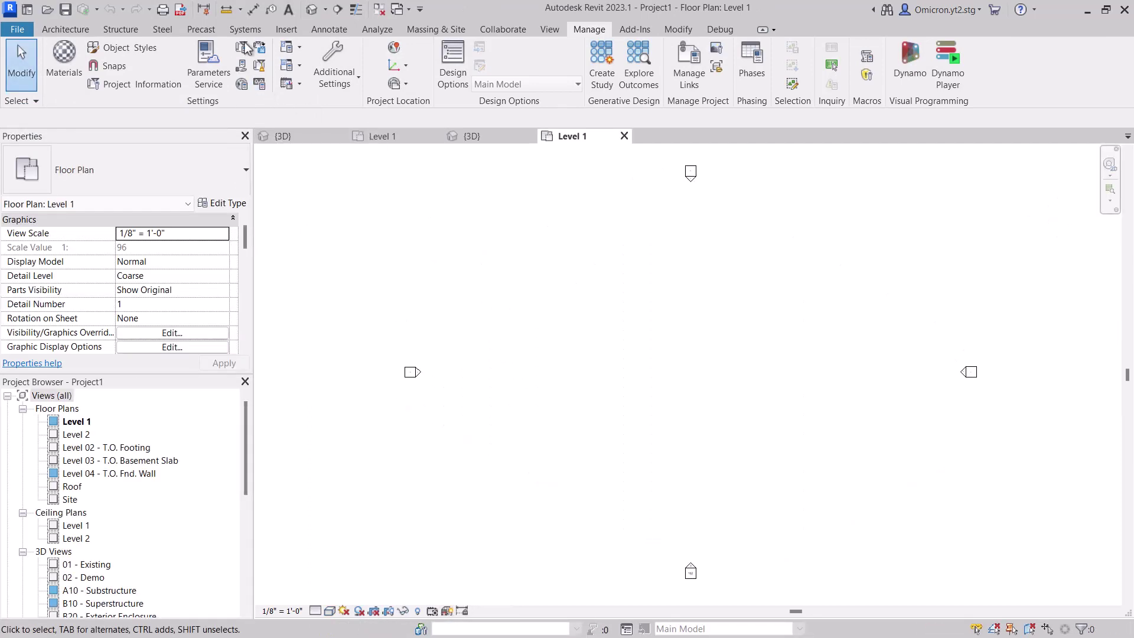
# Step: Load the 11 parameters Detail @ Sill through LEED Credit from Parameters Service as project parameters
pyautogui.click(243, 48)
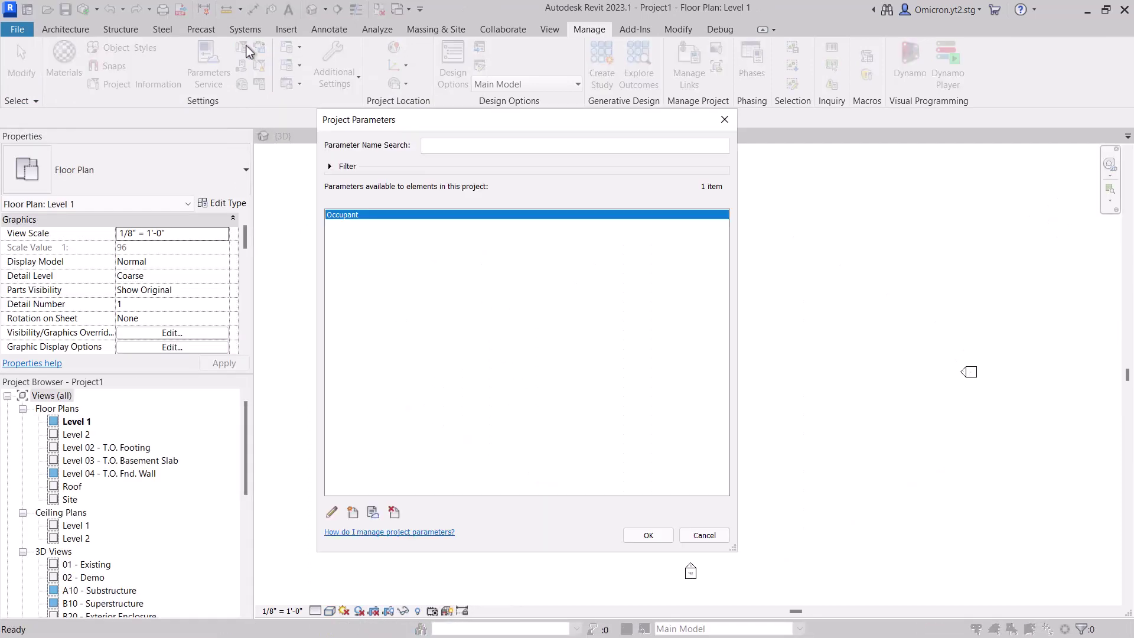
pyautogui.click(373, 512)
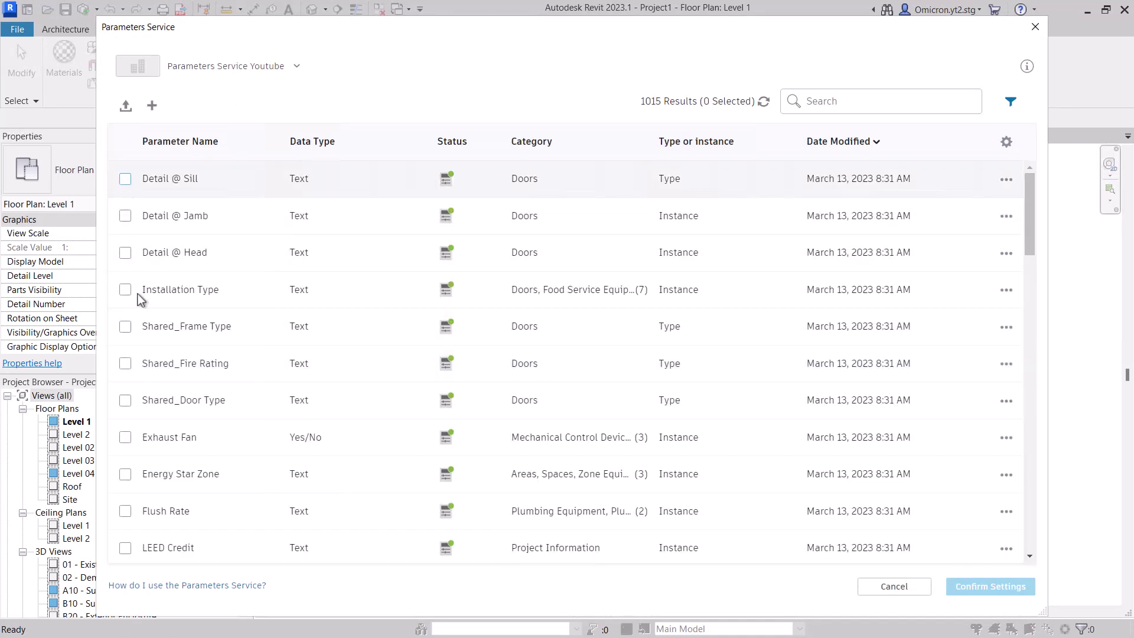
pyautogui.click(125, 179)
pyautogui.keyDown('shift'); pyautogui.click(125, 548); pyautogui.keyUp('shift')
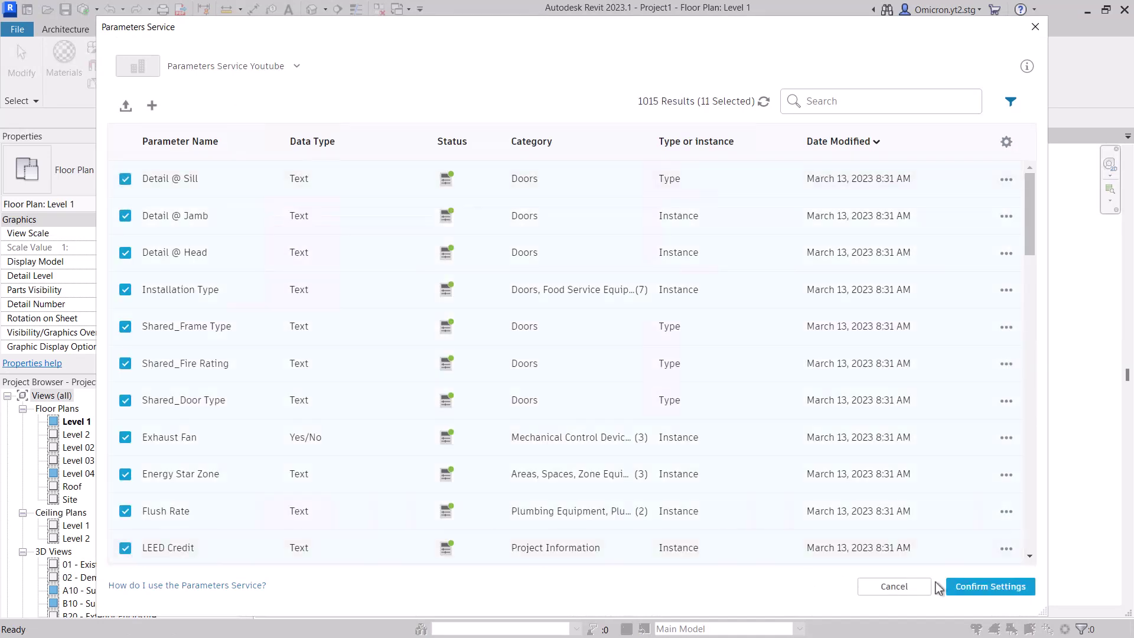
pyautogui.click(982, 587)
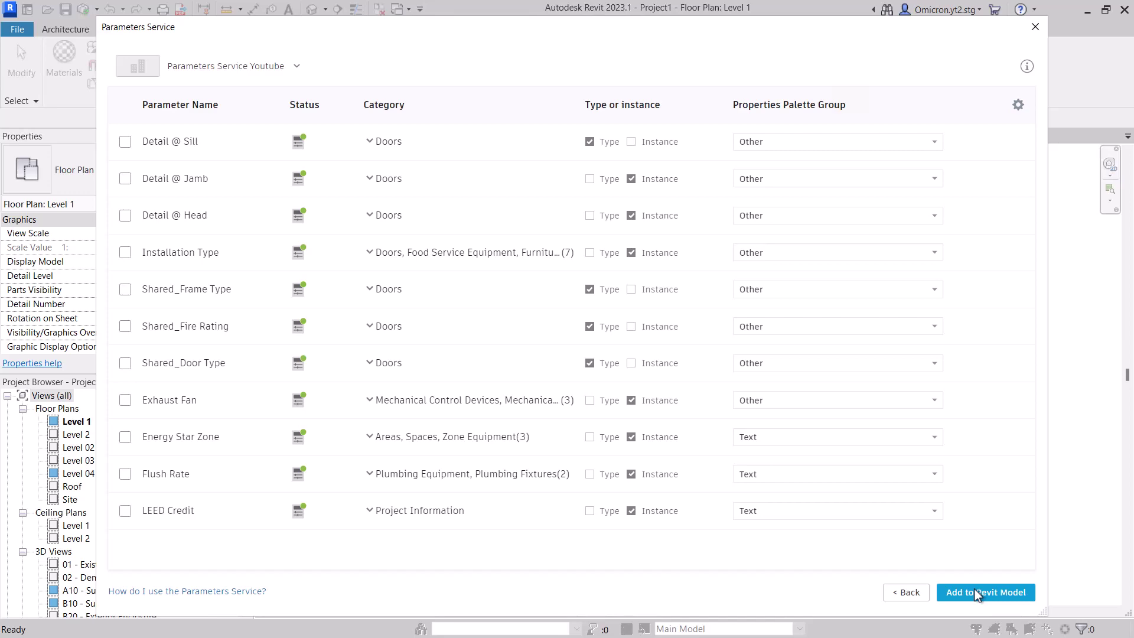
pyautogui.click(975, 593)
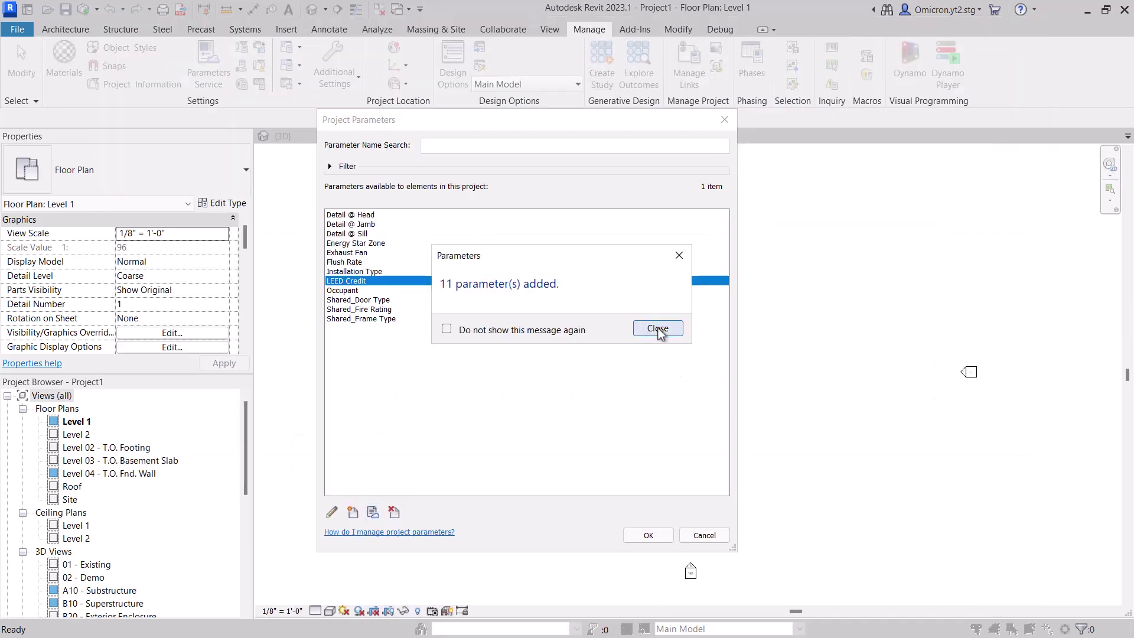
pyautogui.click(658, 328)
pyautogui.click(648, 536)
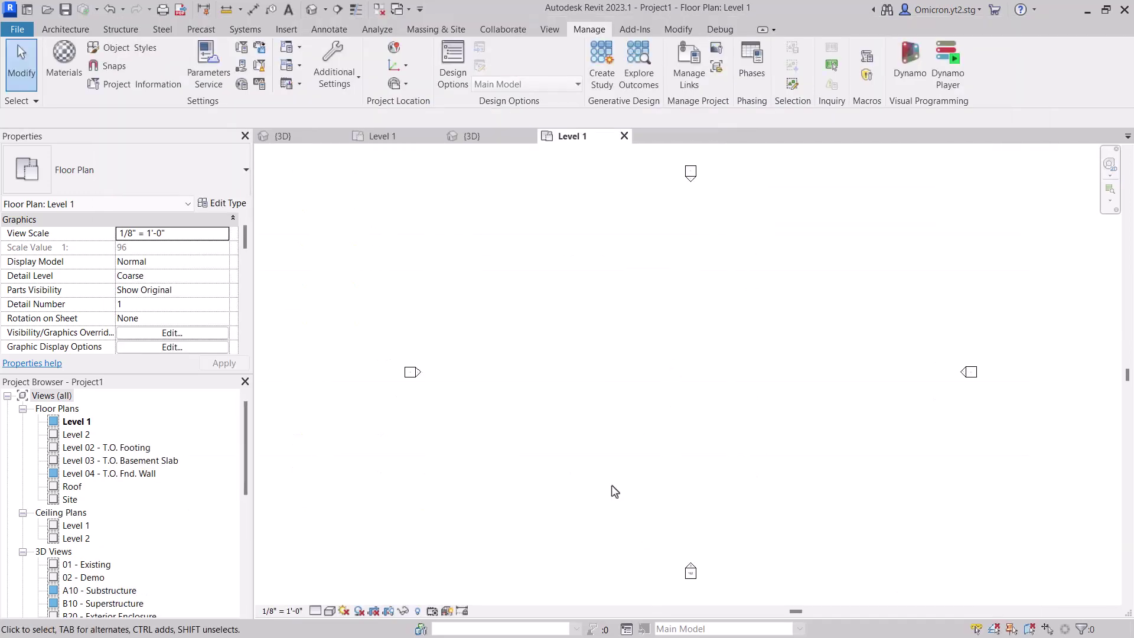
# Step: Upload the Counter Top w Sink family's parameters from the active model to Parameters Service
pyautogui.click(472, 139)
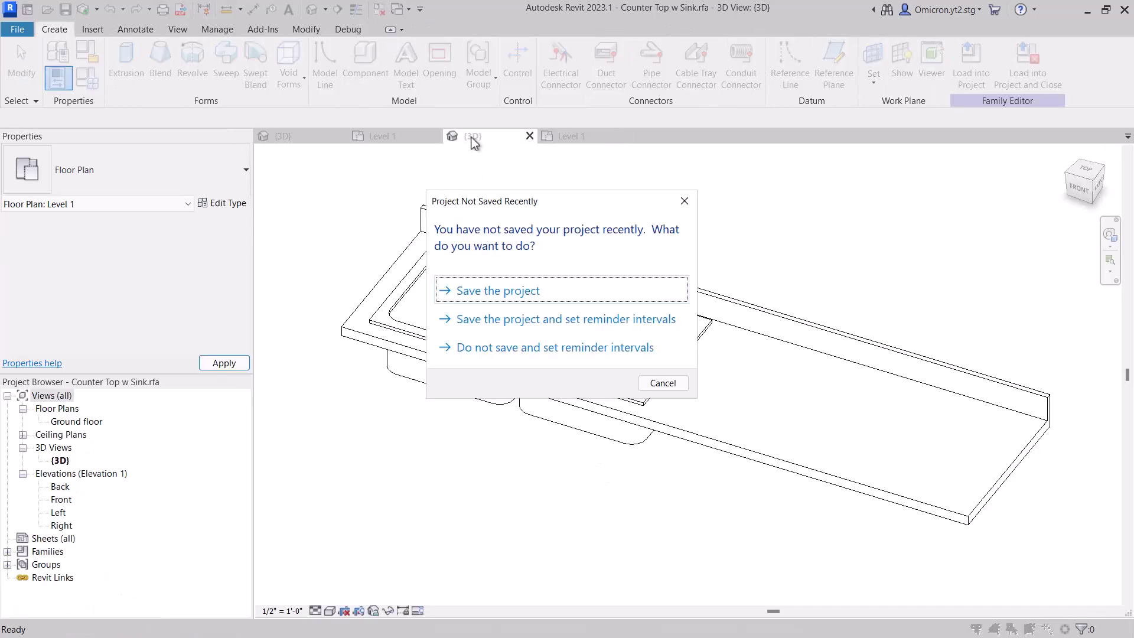
pyautogui.click(657, 382)
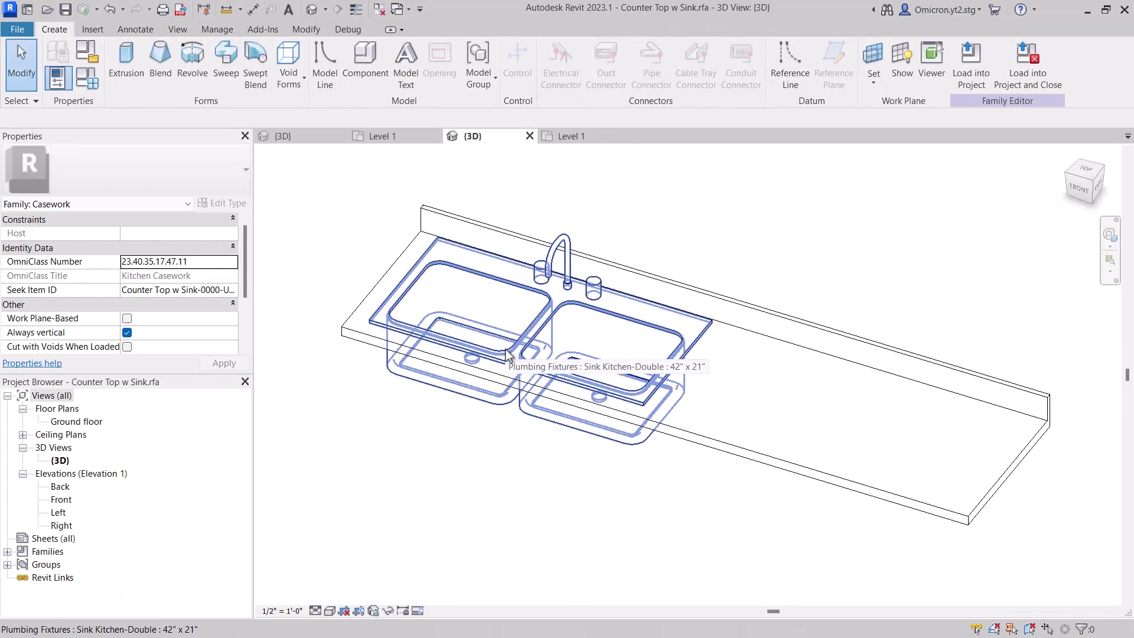
pyautogui.click(213, 29)
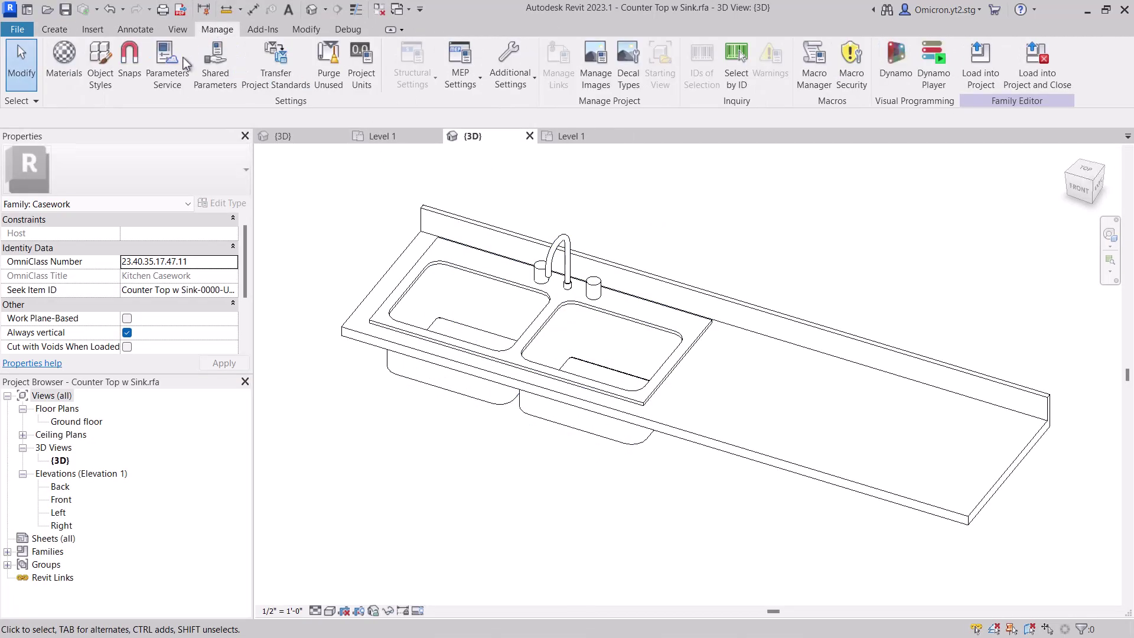
pyautogui.click(165, 70)
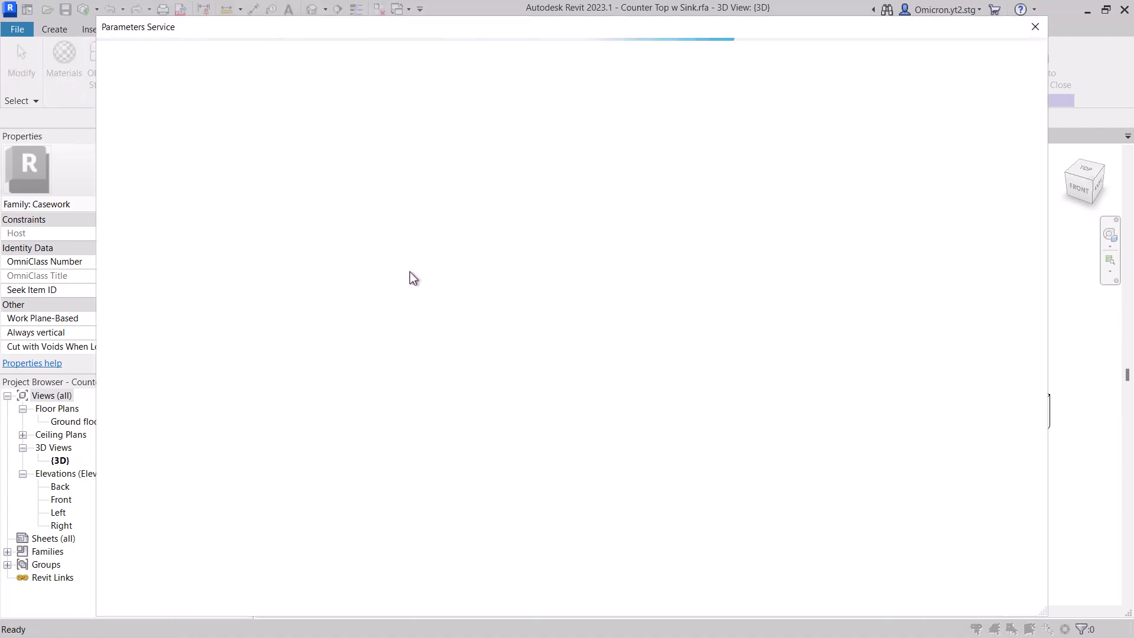
pyautogui.click(214, 106)
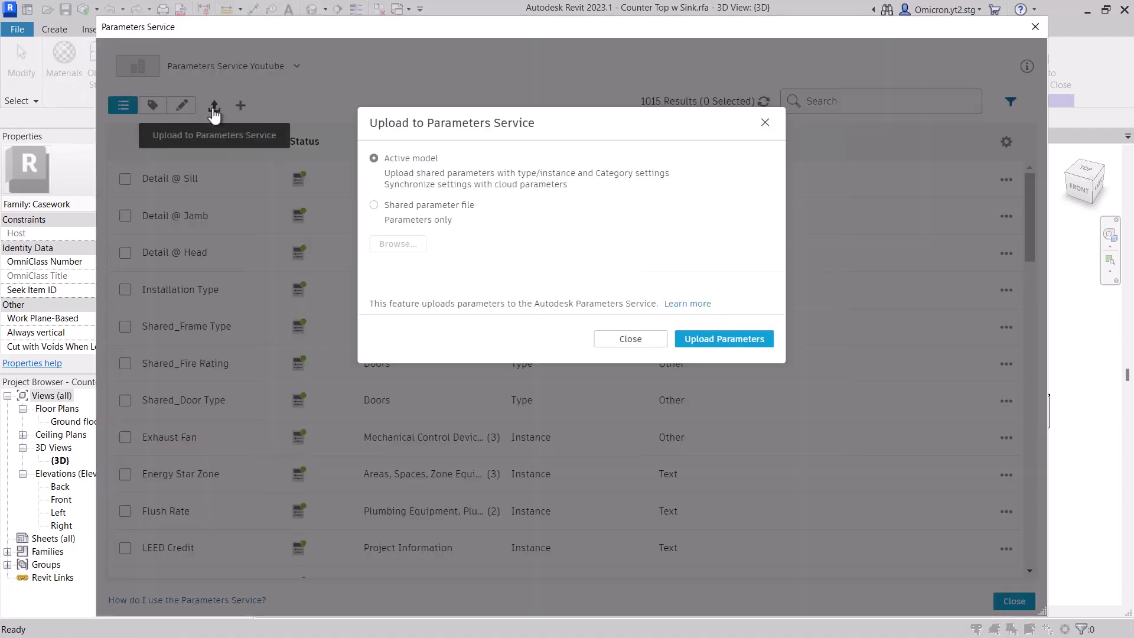
pyautogui.click(689, 339)
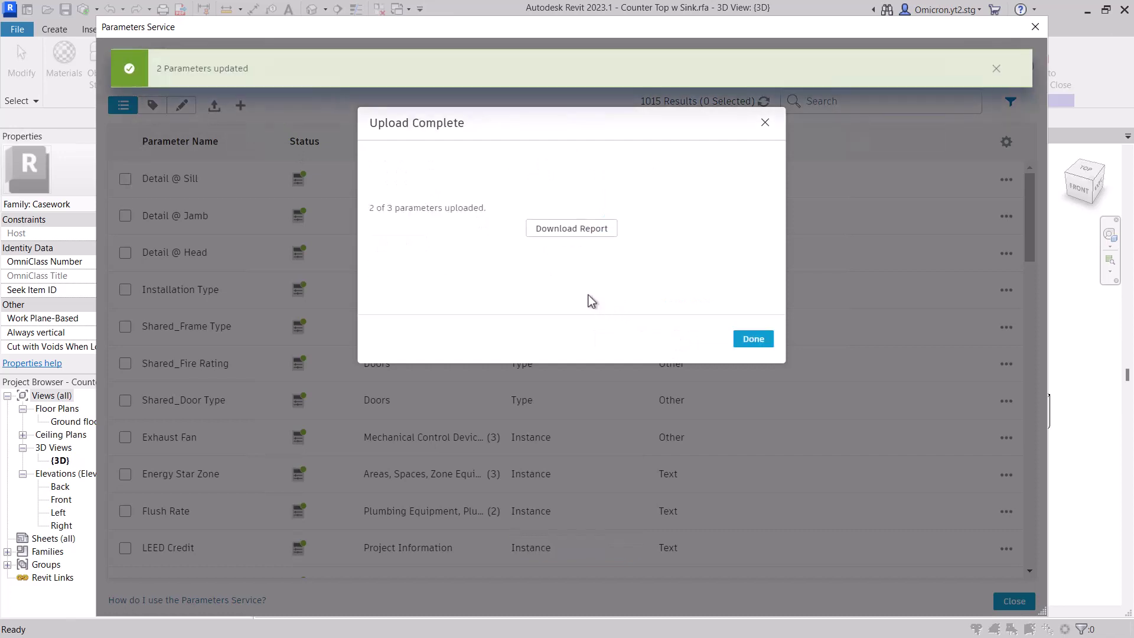
# Step: Check the upload report, which shows Color rejected as already existing, then close it
pyautogui.click(569, 232)
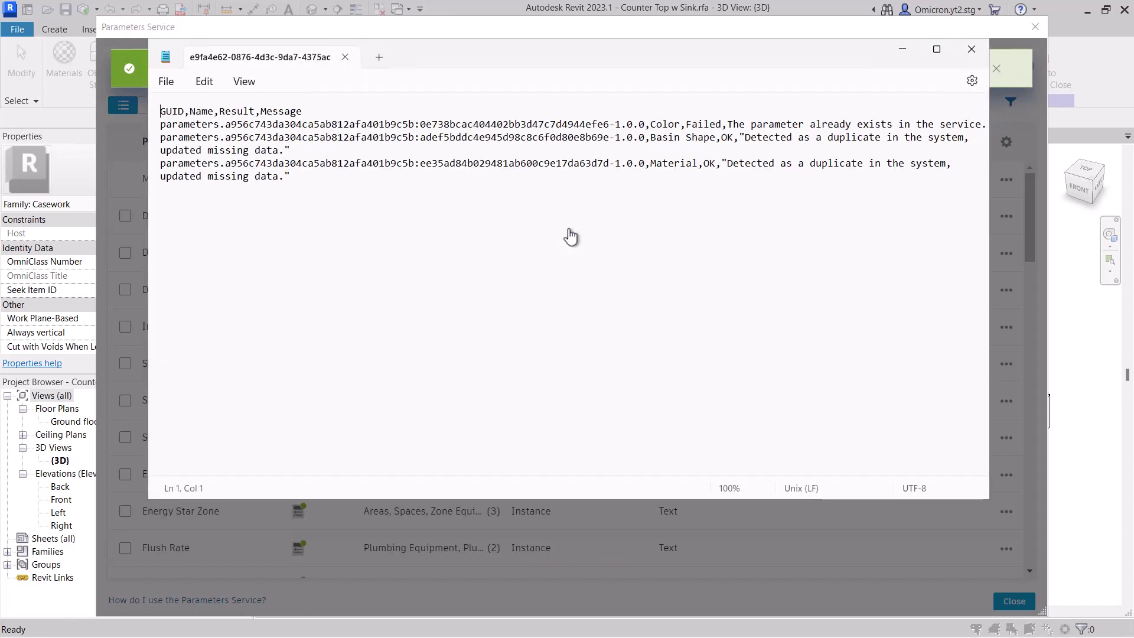
pyautogui.moveTo(728, 124); pyautogui.dragTo(981, 125)
pyautogui.click(966, 125)
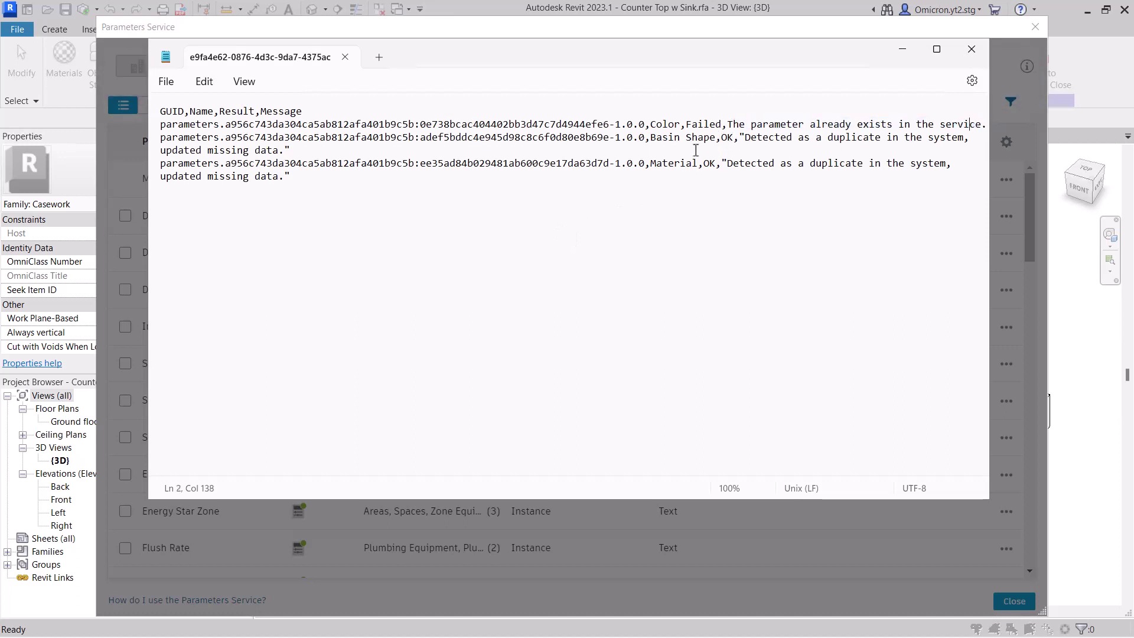
pyautogui.click(971, 50)
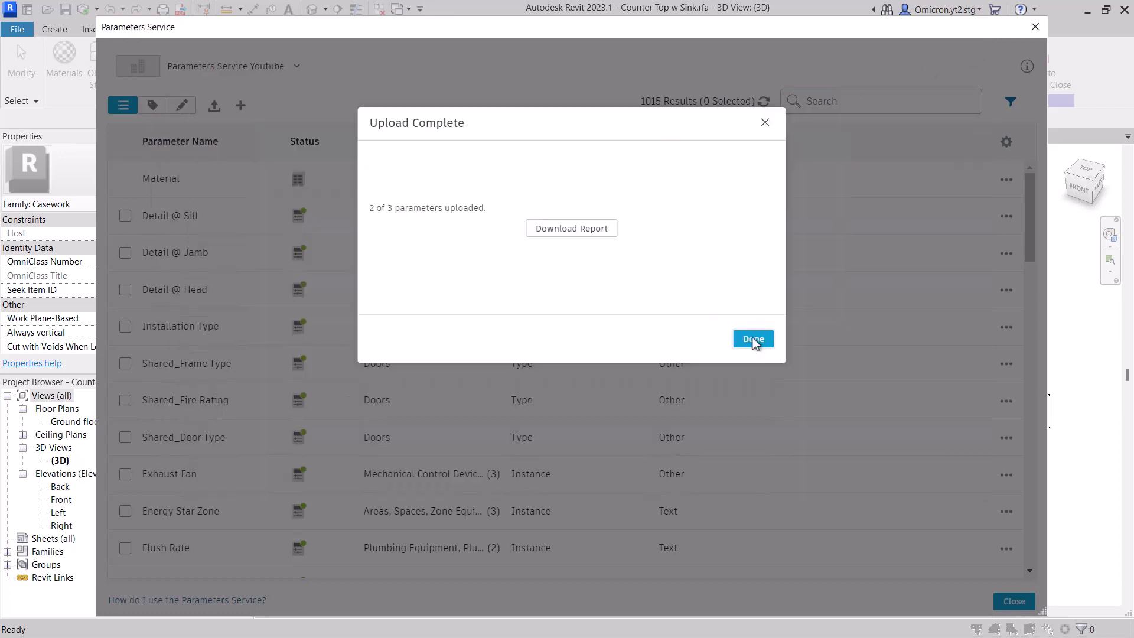
# Step: Archive the UM Sheet No. X parameter from its row menu, leaving 1014 parameters
pyautogui.click(754, 339)
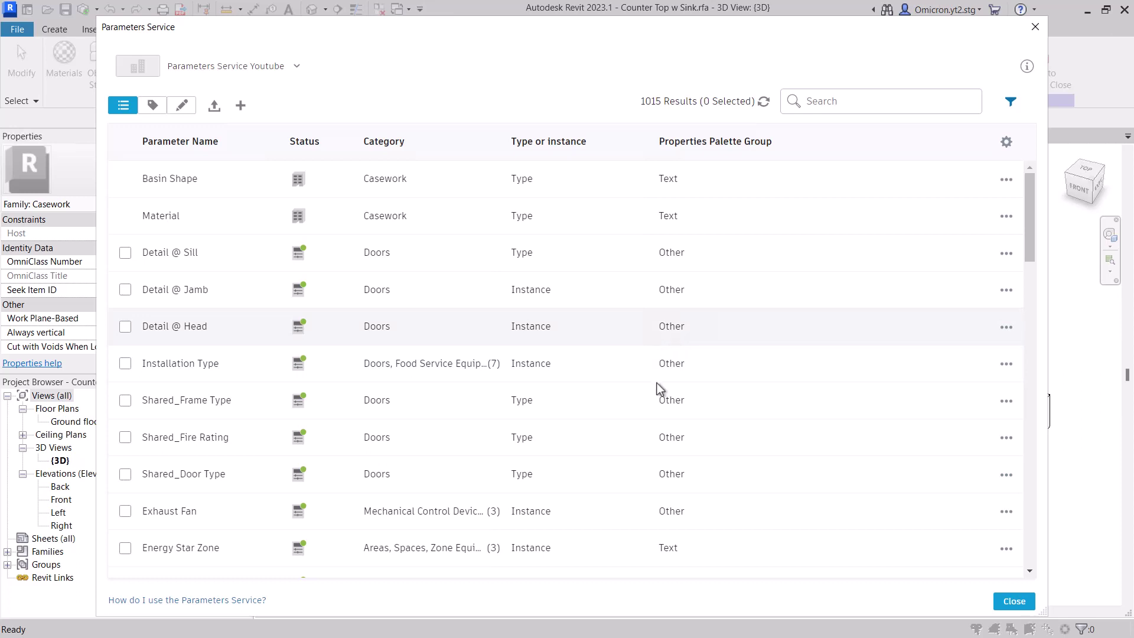
pyautogui.scroll(-5, 656, 382)
pyautogui.scroll(-1, 655, 381)
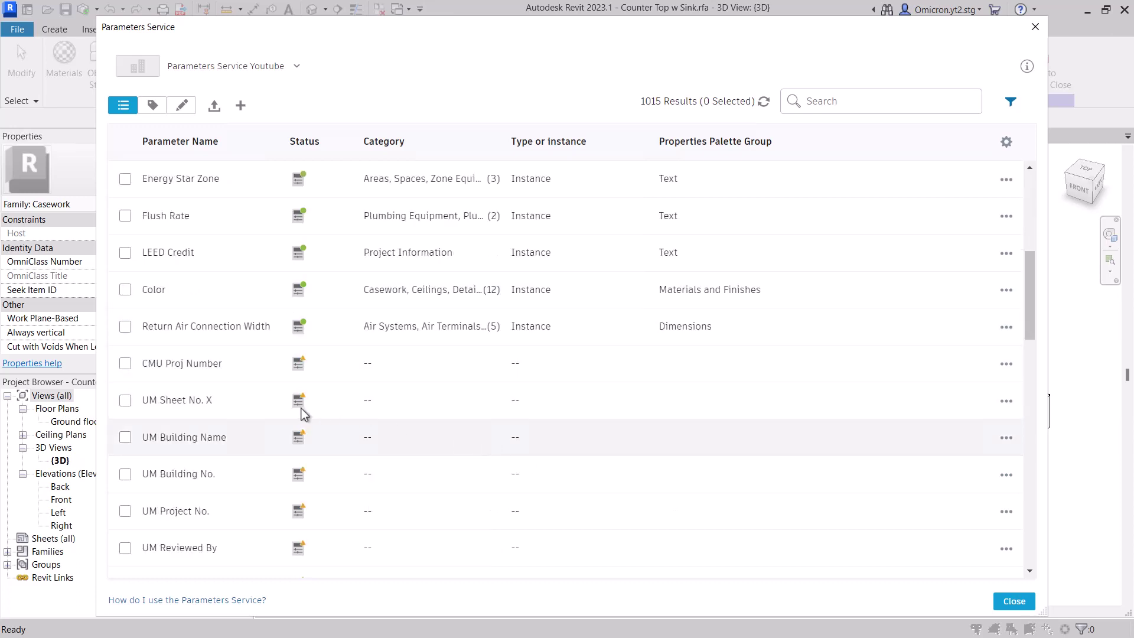
pyautogui.click(1006, 406)
pyautogui.click(994, 430)
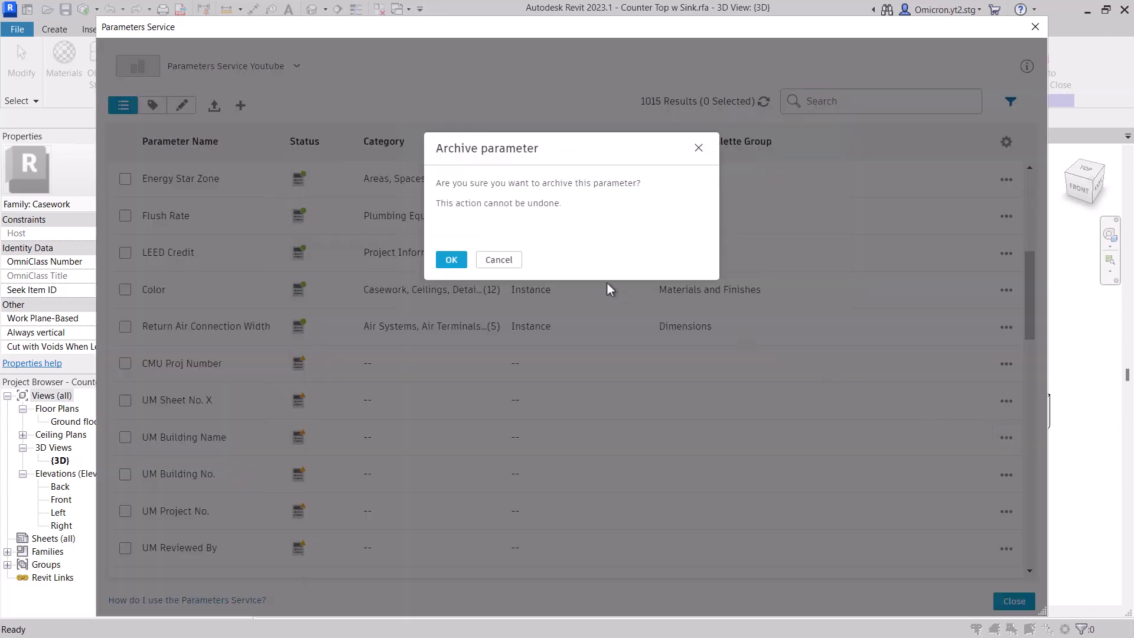
pyautogui.click(451, 259)
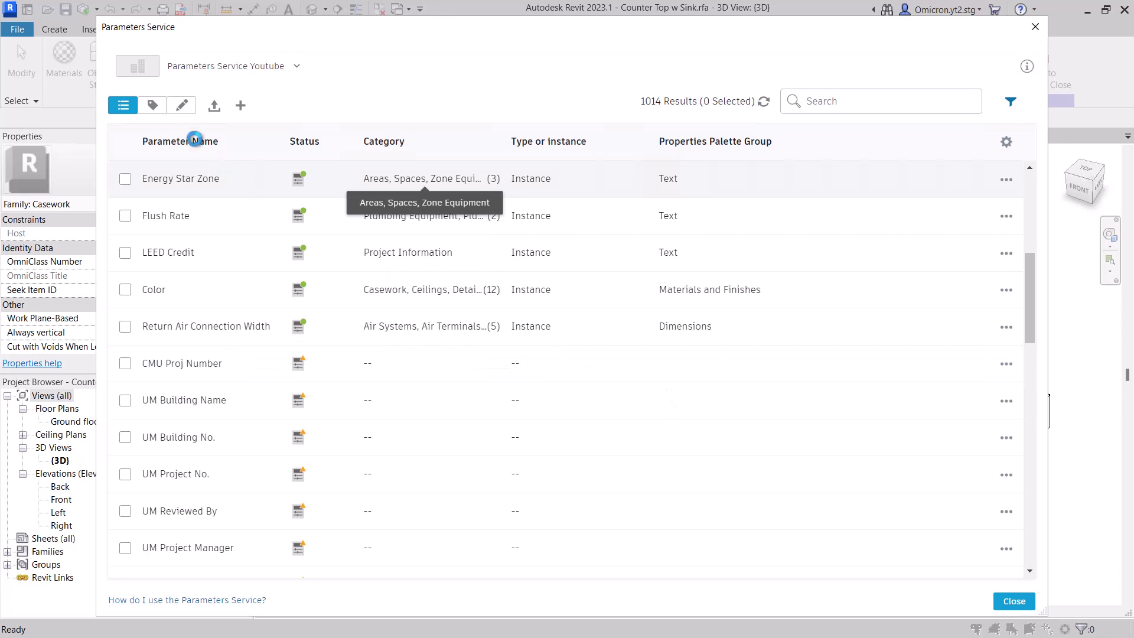
# Step: Switch the parameter table to the pencil edit view for category, type/instance and palette group
pyautogui.click(184, 111)
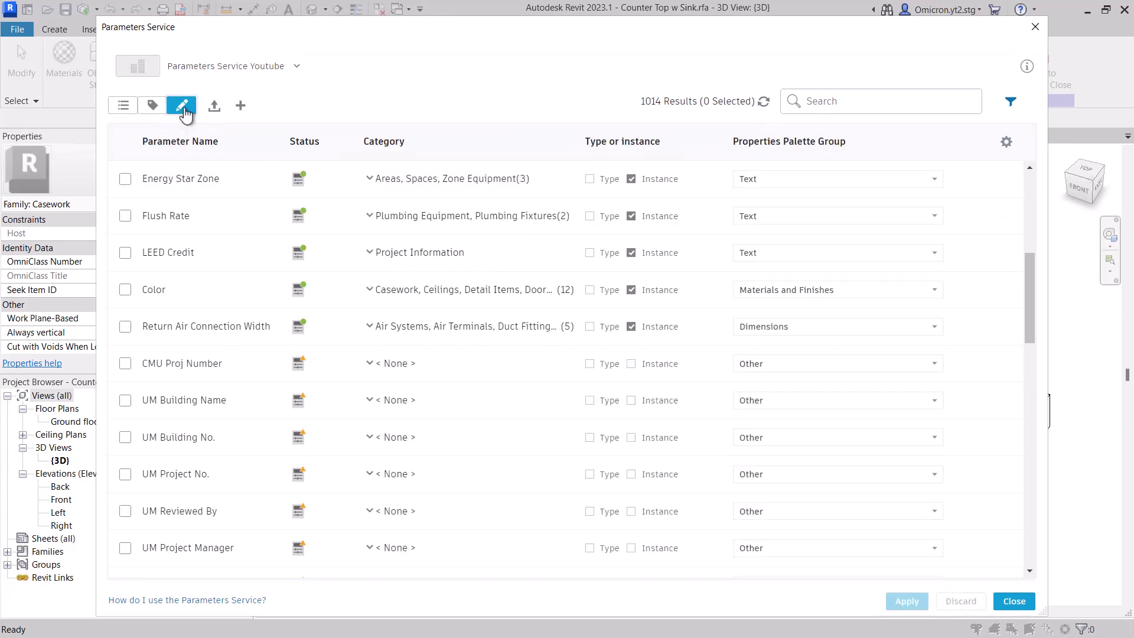